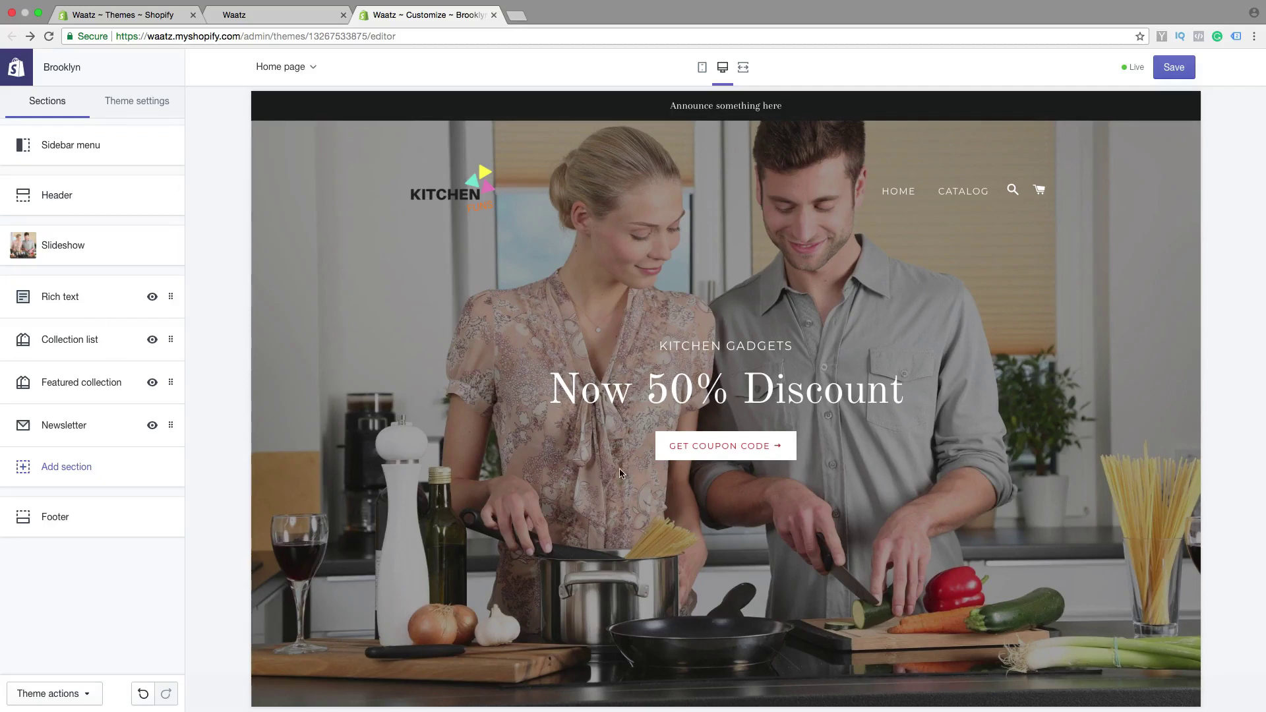
Check the themes overview, then return to the Brooklyn theme editor's Header settings.
{"action": "left_click", "coordinate": [153, 20]}
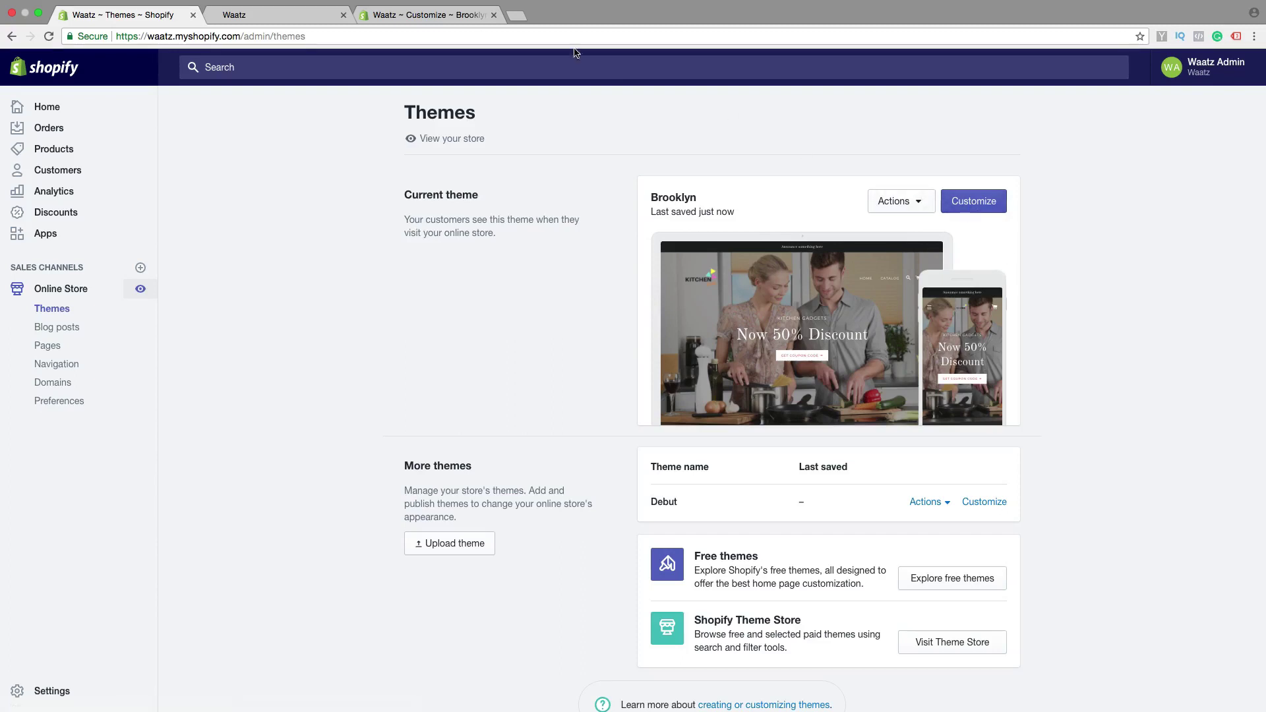
{"action": "left_click", "coordinate": [432, 16]}
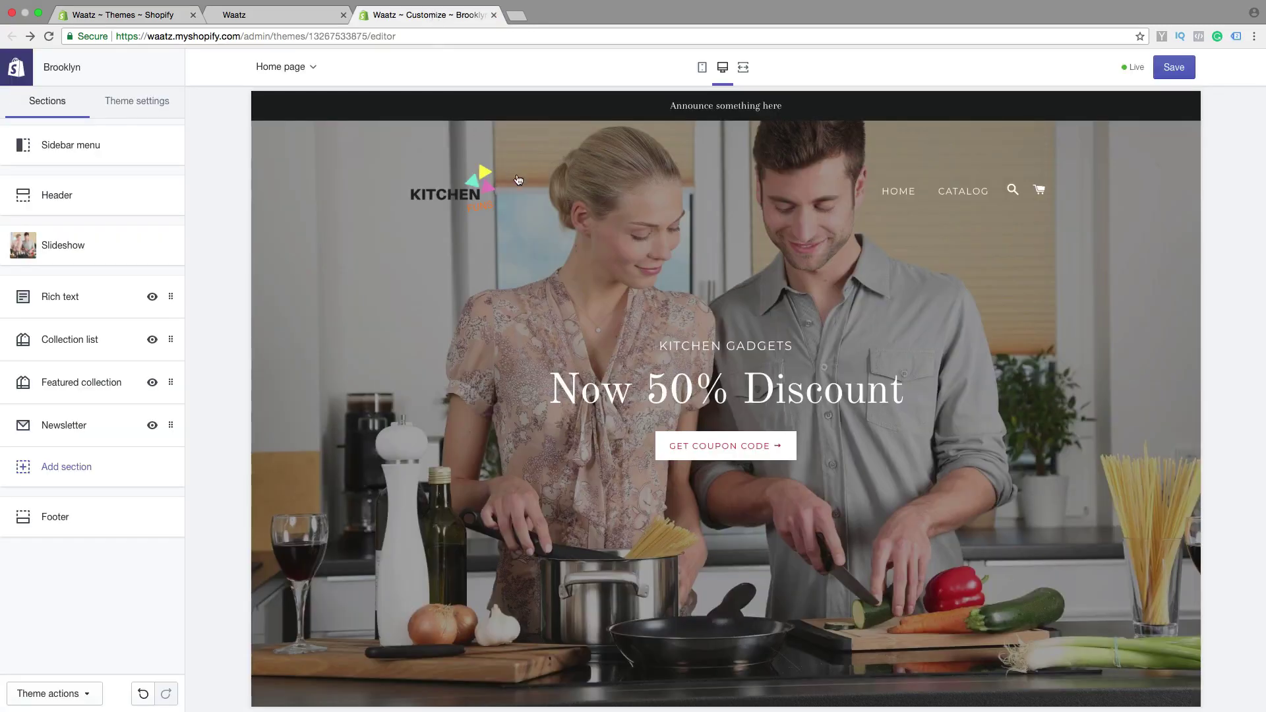
{"action": "left_click", "coordinate": [83, 194]}
{"action": "scroll", "coordinate": [85, 199], "scroll_direction": "down", "scroll_amount": 5}
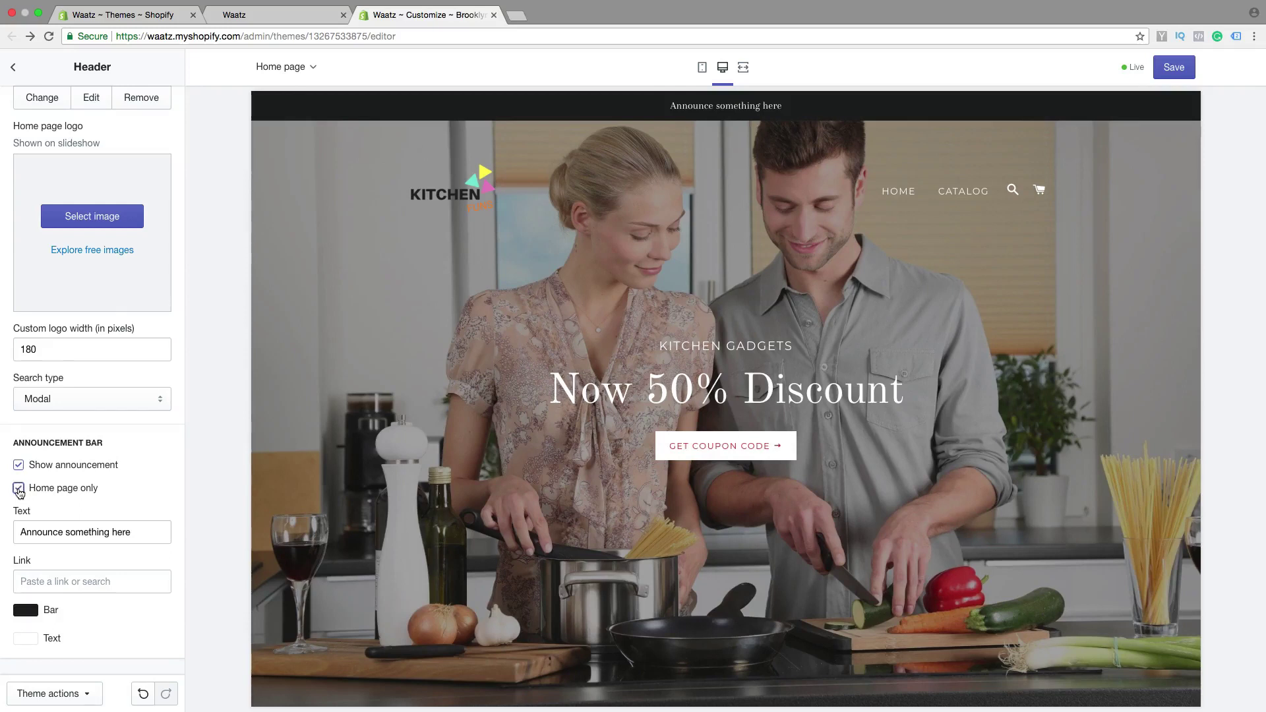
Toggle Show announcement off and back on, and clear Home page only.
{"action": "left_click", "coordinate": [18, 466]}
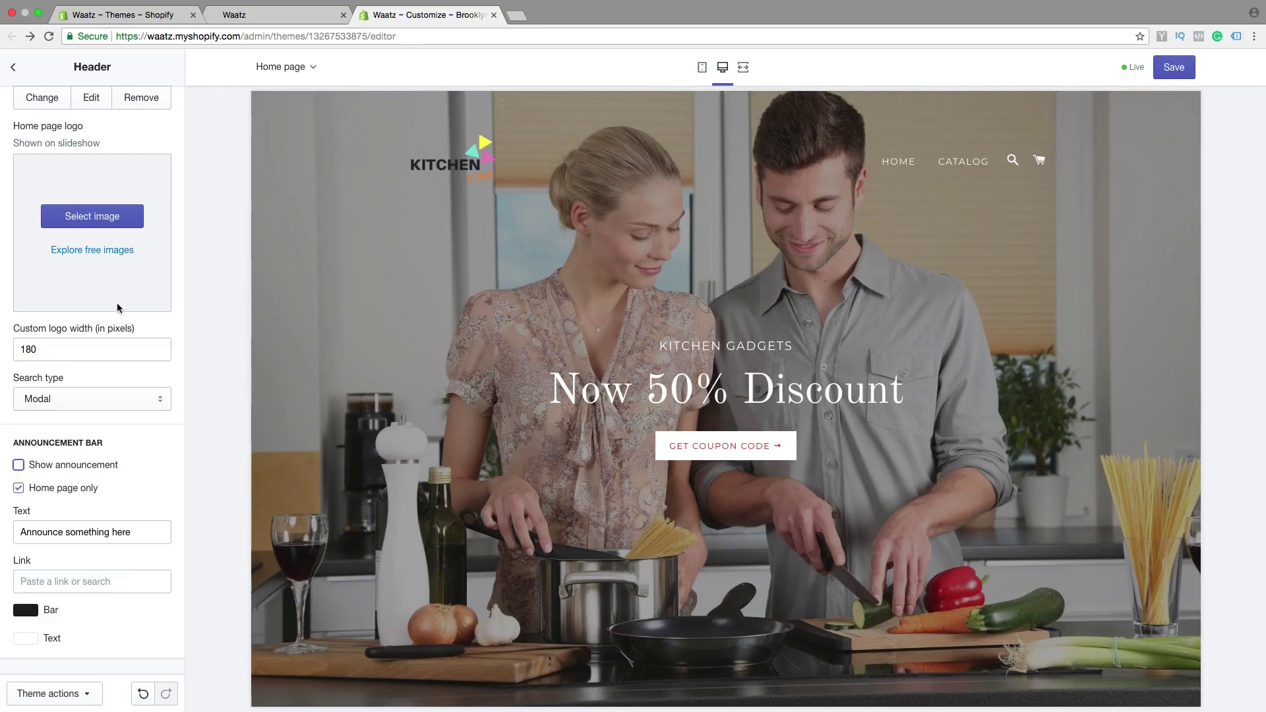
{"action": "left_click", "coordinate": [19, 465]}
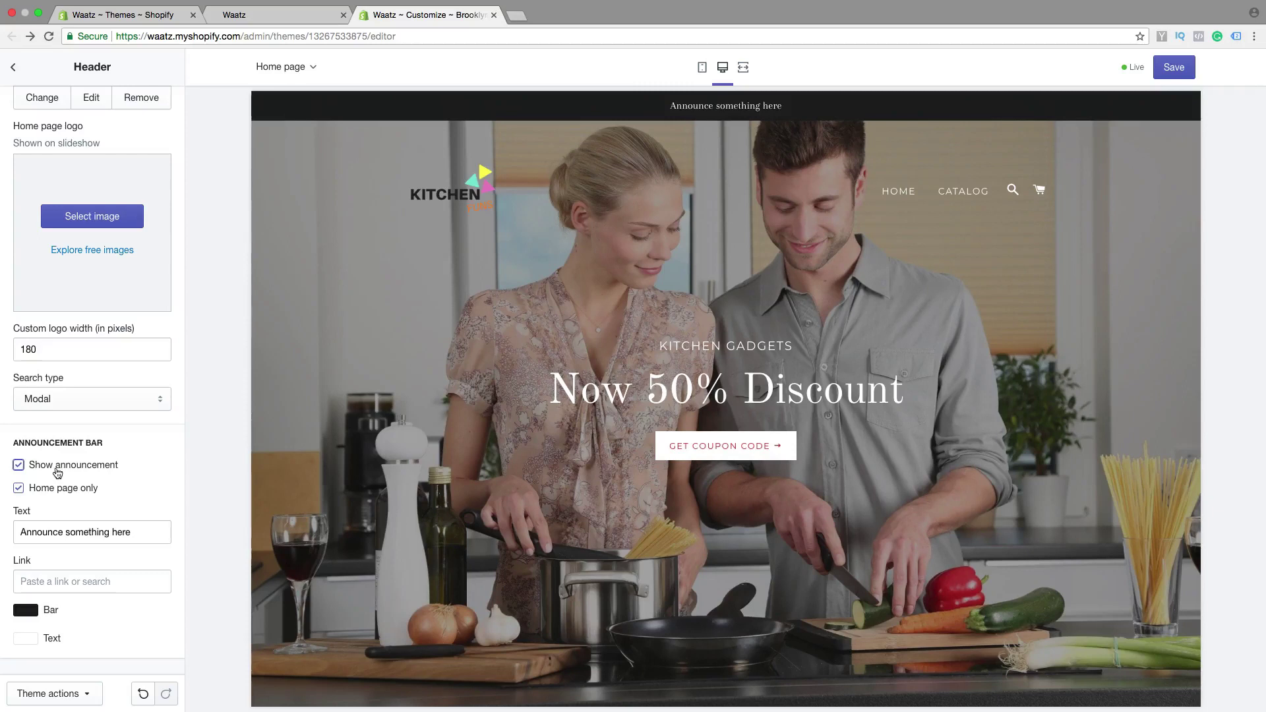
{"action": "left_click", "coordinate": [19, 489]}
Replace the placeholder announcement text with 'FREE Shipping over 100 $'.
{"action": "left_click_drag", "start_coordinate": [148, 533], "coordinate": [3, 534]}
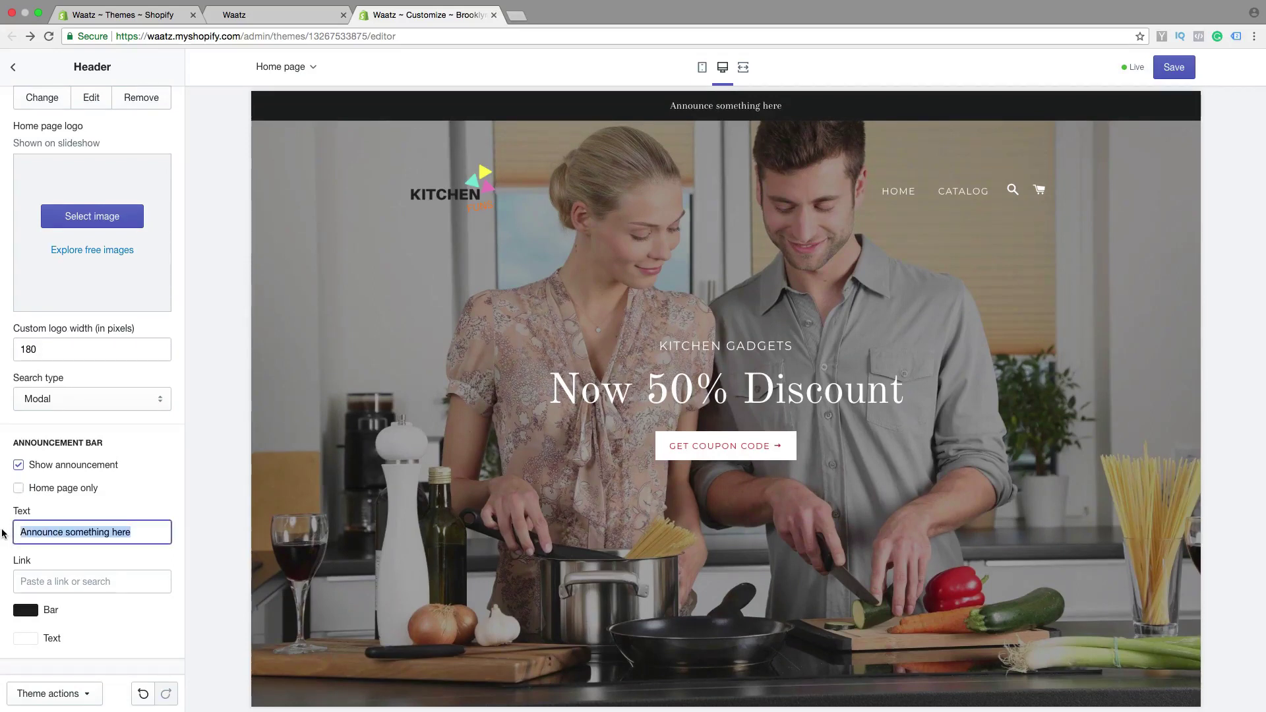
{"action": "key", "text": "BackSpace"}
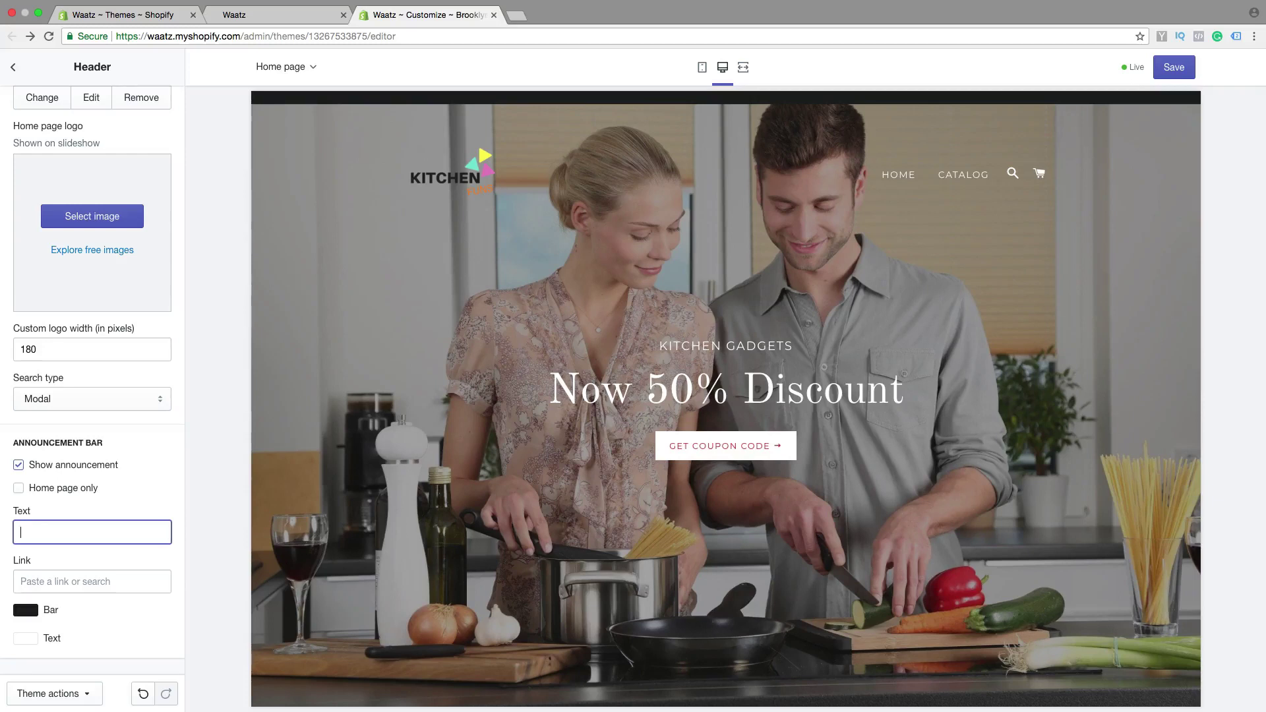
{"action": "type", "text": "FREE "}
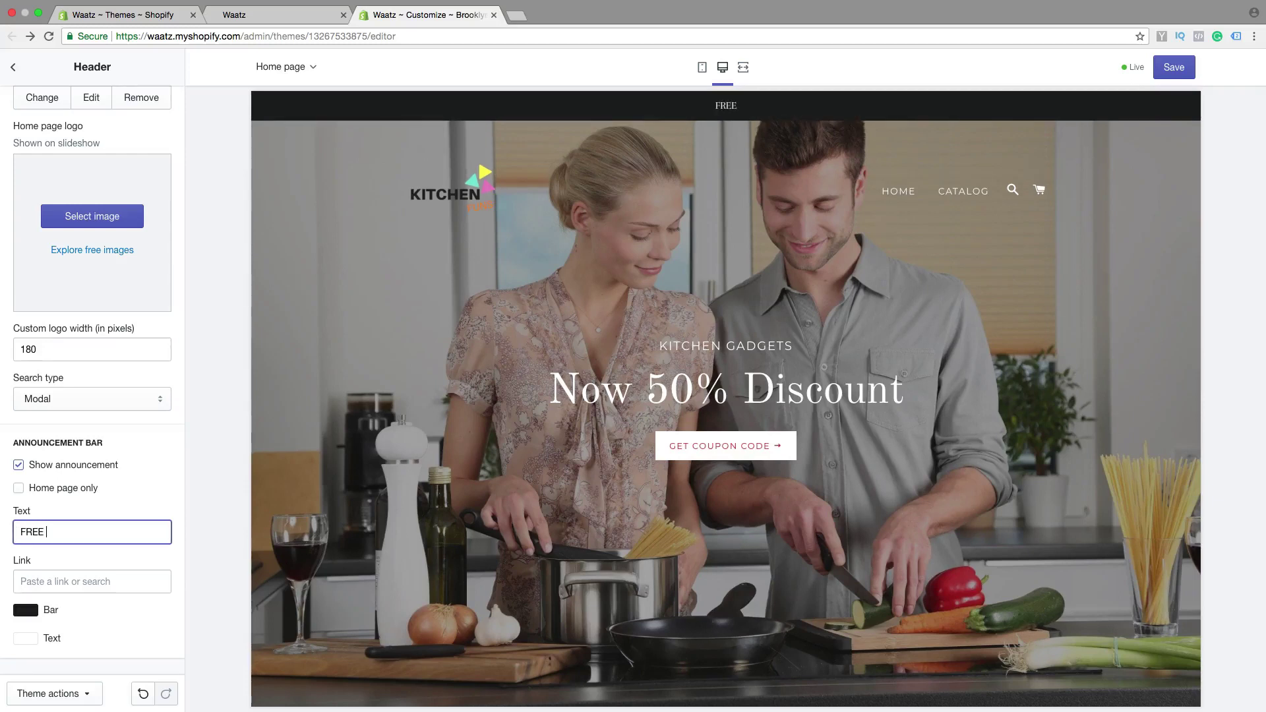
{"action": "type", "text": "Shippi"}
{"action": "type", "text": "ng over "}
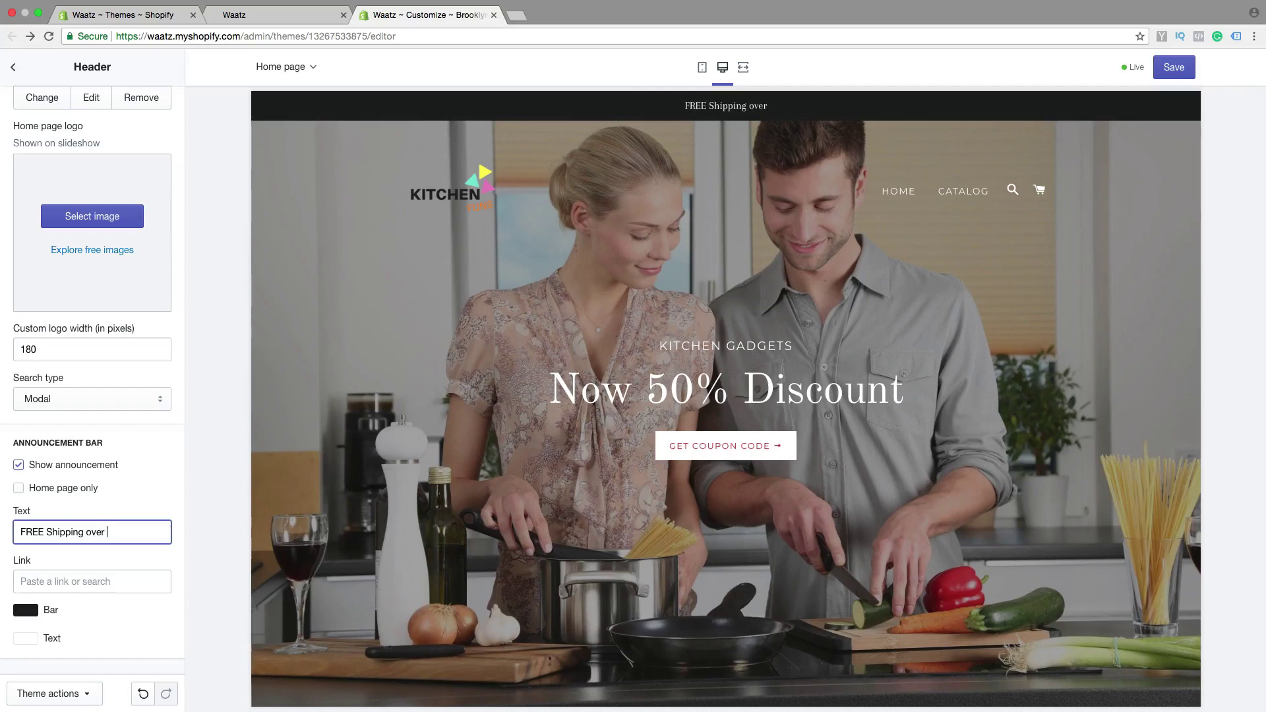
{"action": "type", "text": "100"}
{"action": "type", "text": " $"}
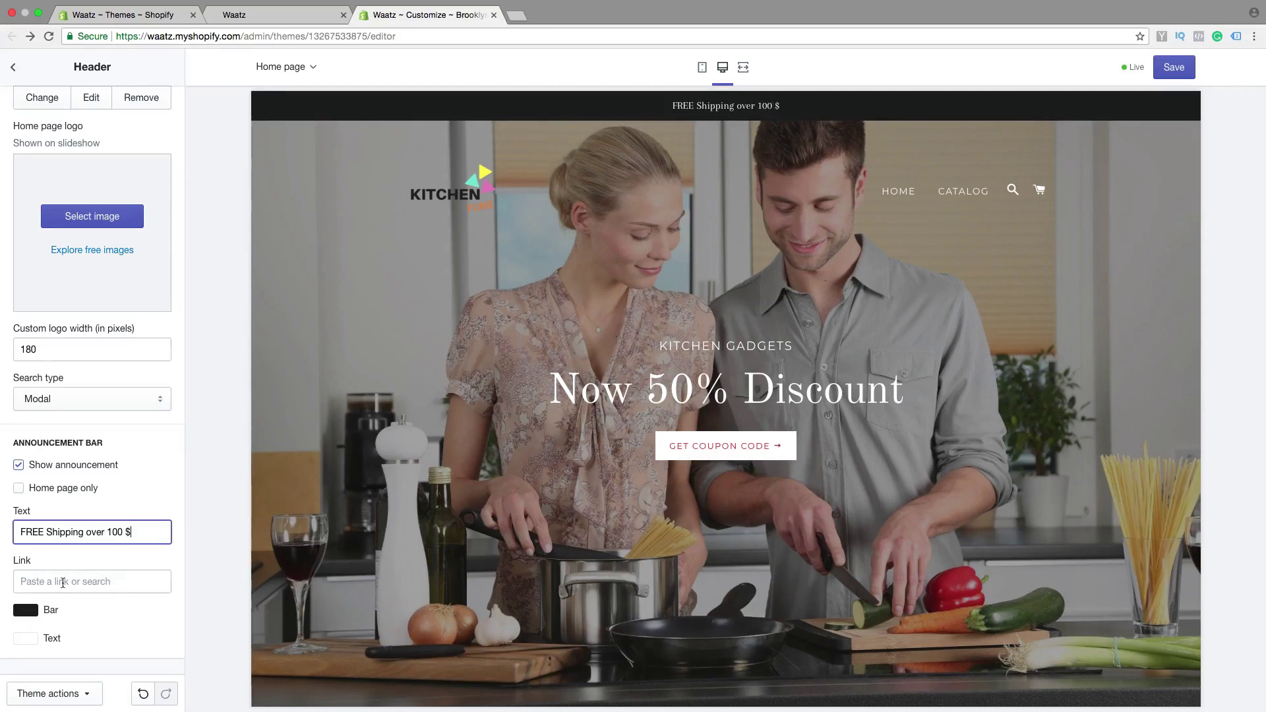
{"action": "left_click", "coordinate": [62, 583]}
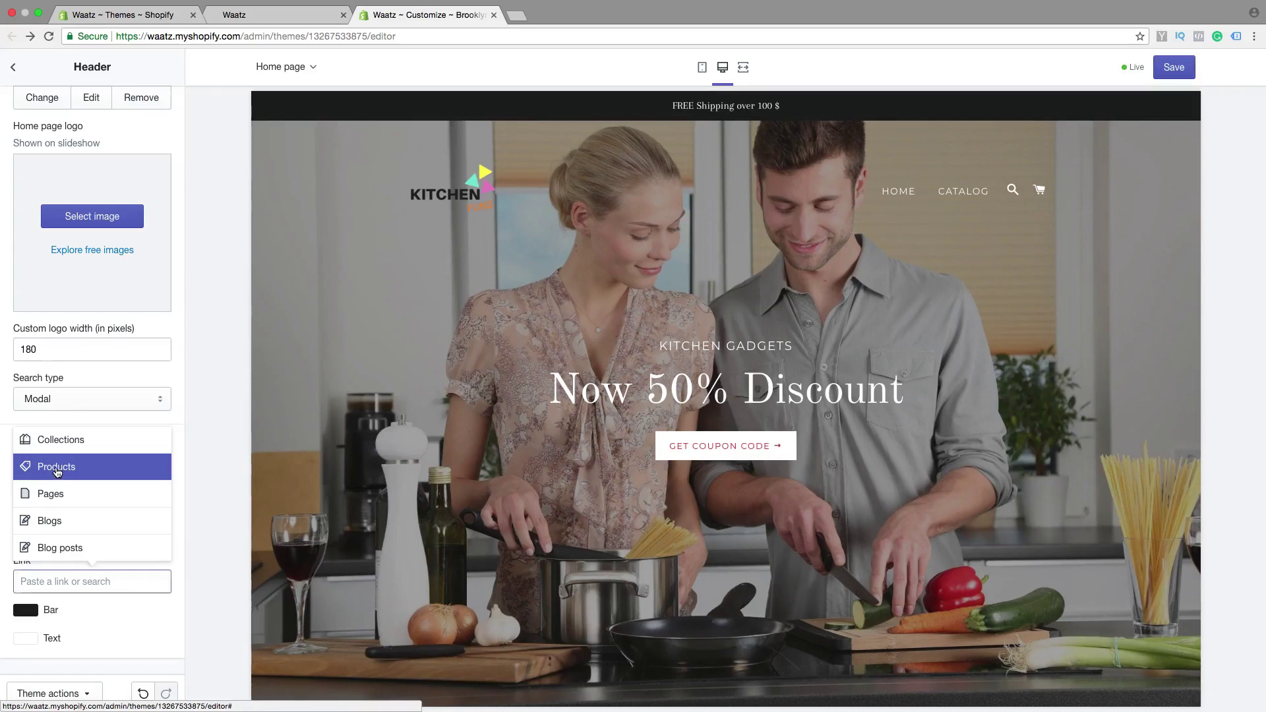
Set the announcement bar link to Products > All Products.
{"action": "left_click", "coordinate": [57, 473]}
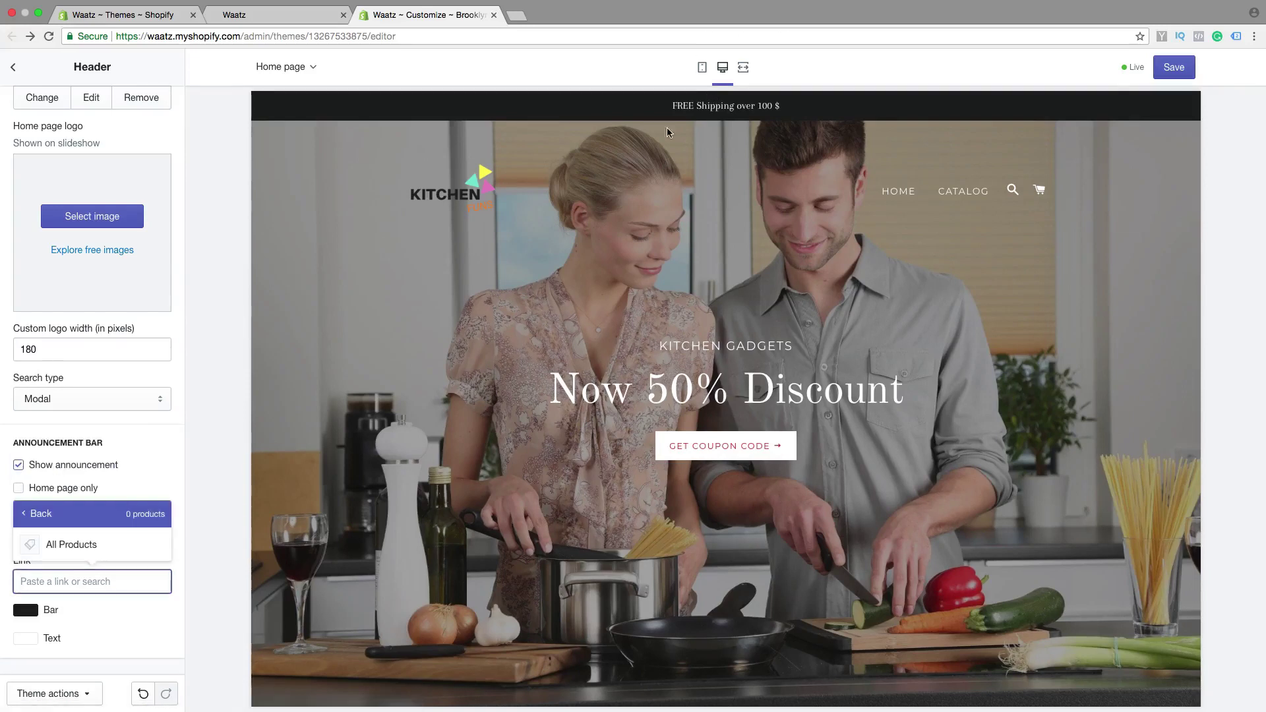
{"action": "left_click", "coordinate": [84, 544]}
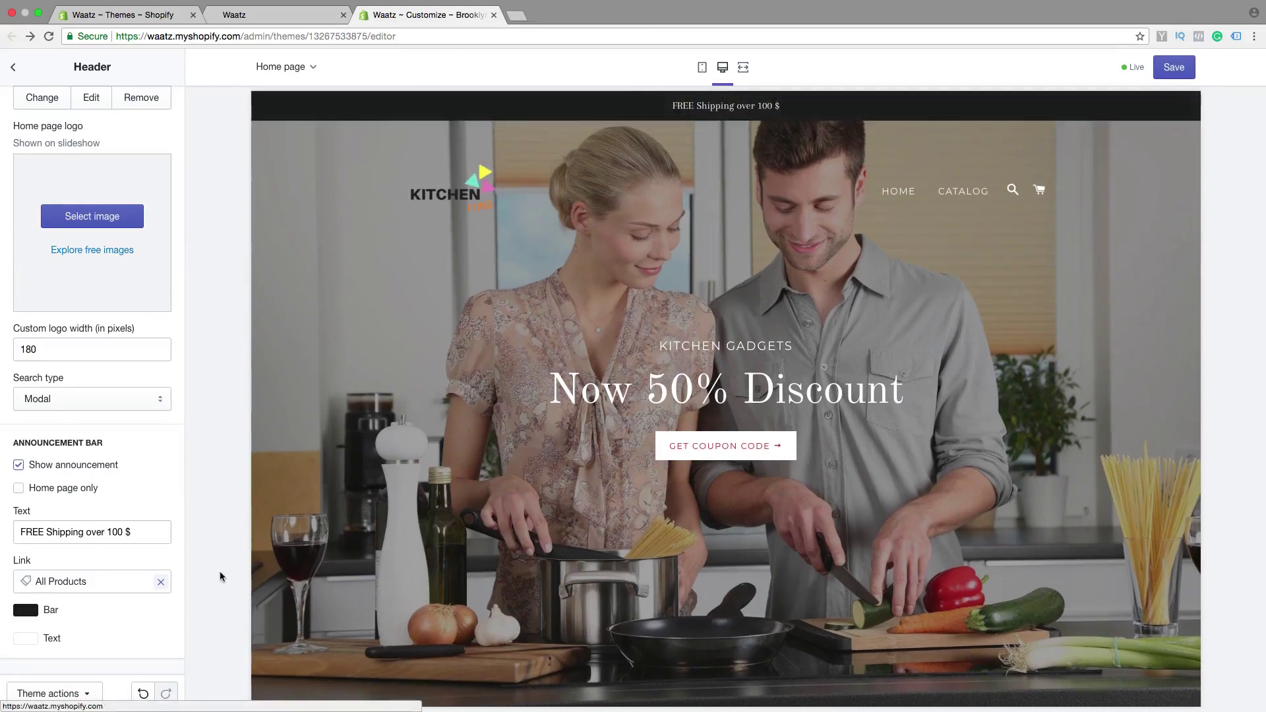
{"action": "left_click", "coordinate": [28, 617]}
Set the bar colour to teal green #48bd89 and the text colour to dark #271b1b.
{"action": "left_click", "coordinate": [85, 498]}
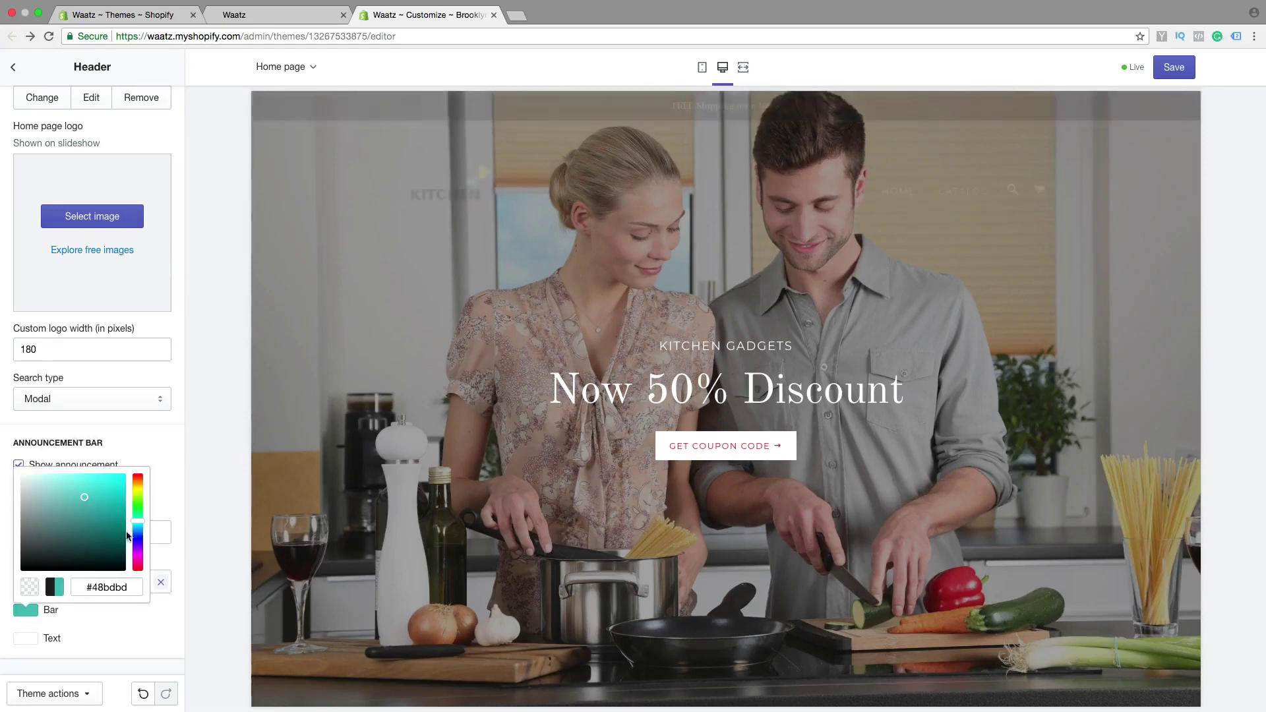
{"action": "left_click_drag", "start_coordinate": [138, 525], "coordinate": [136, 567]}
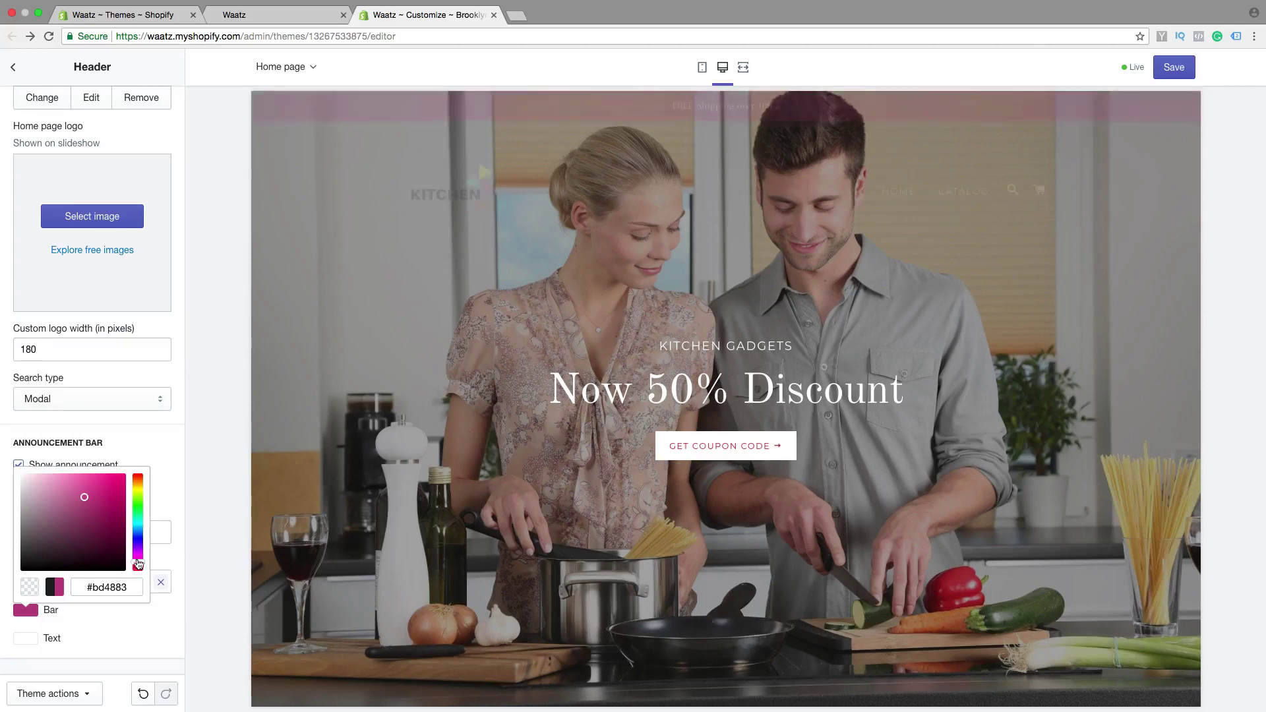
{"action": "left_click", "coordinate": [140, 543]}
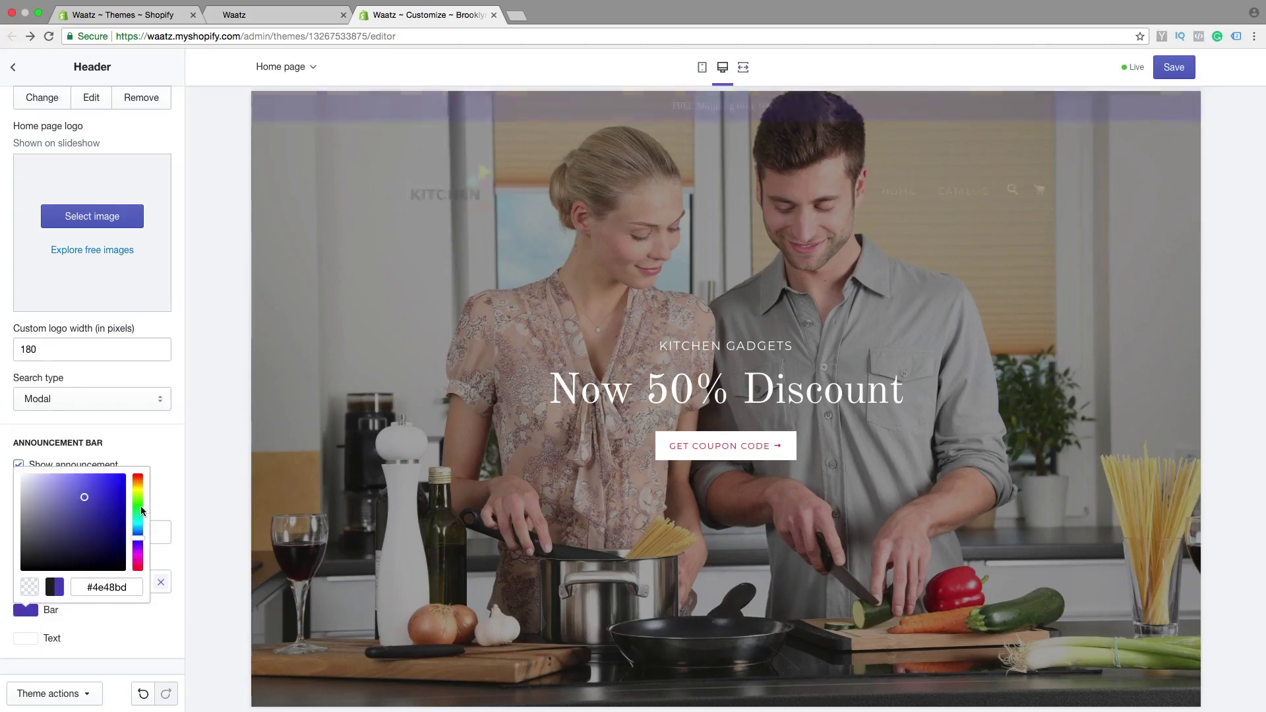
{"action": "left_click", "coordinate": [142, 509]}
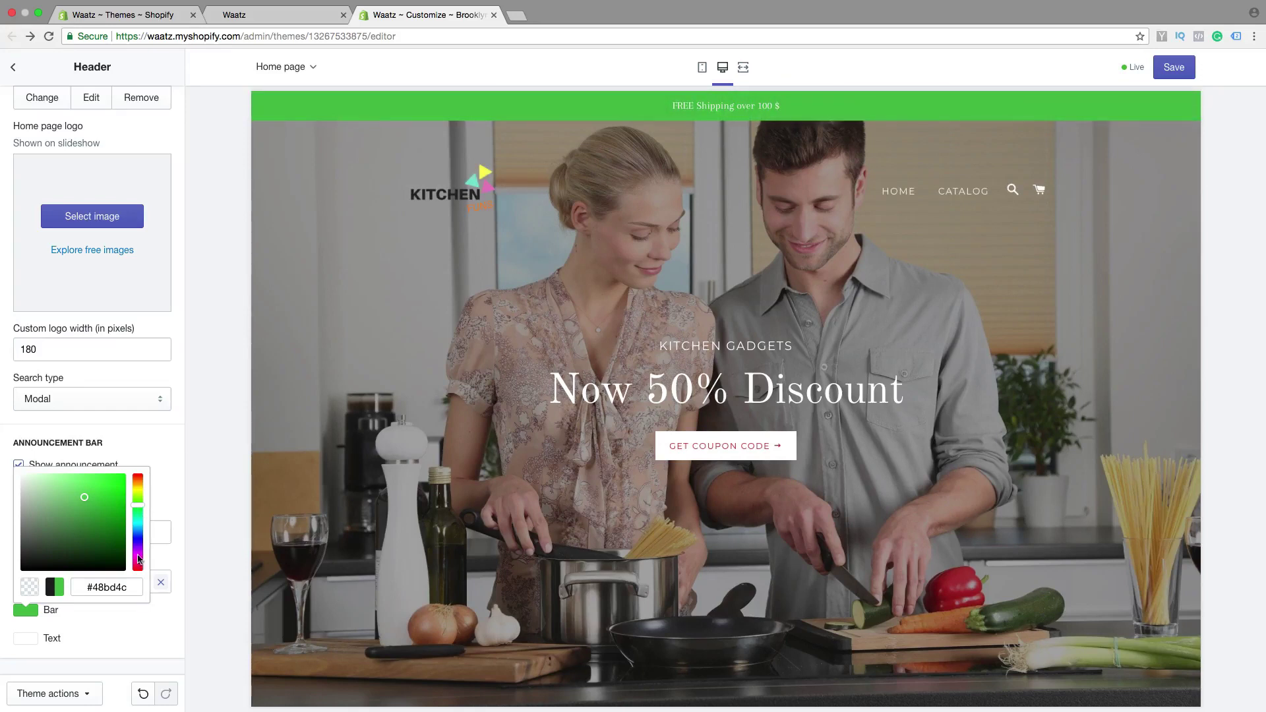
{"action": "left_click_drag", "start_coordinate": [133, 589], "coordinate": [93, 587]}
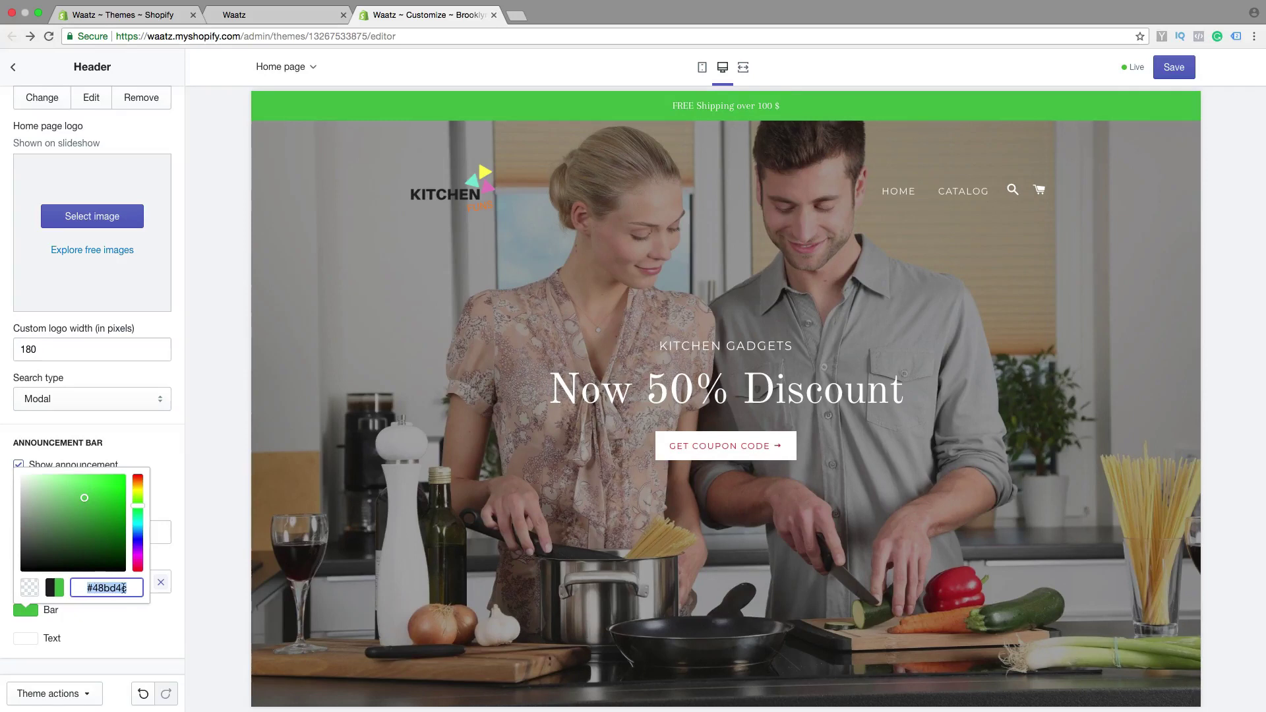
{"action": "left_click", "coordinate": [137, 515]}
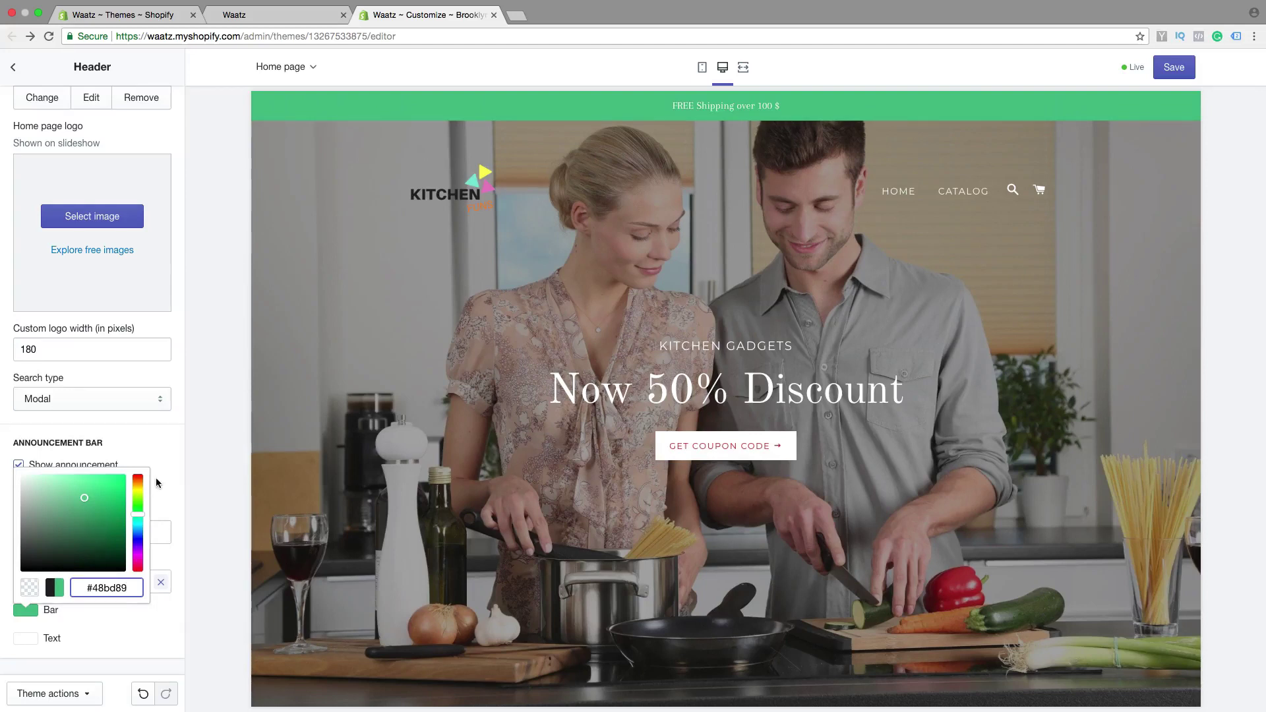
{"action": "left_click", "coordinate": [161, 476]}
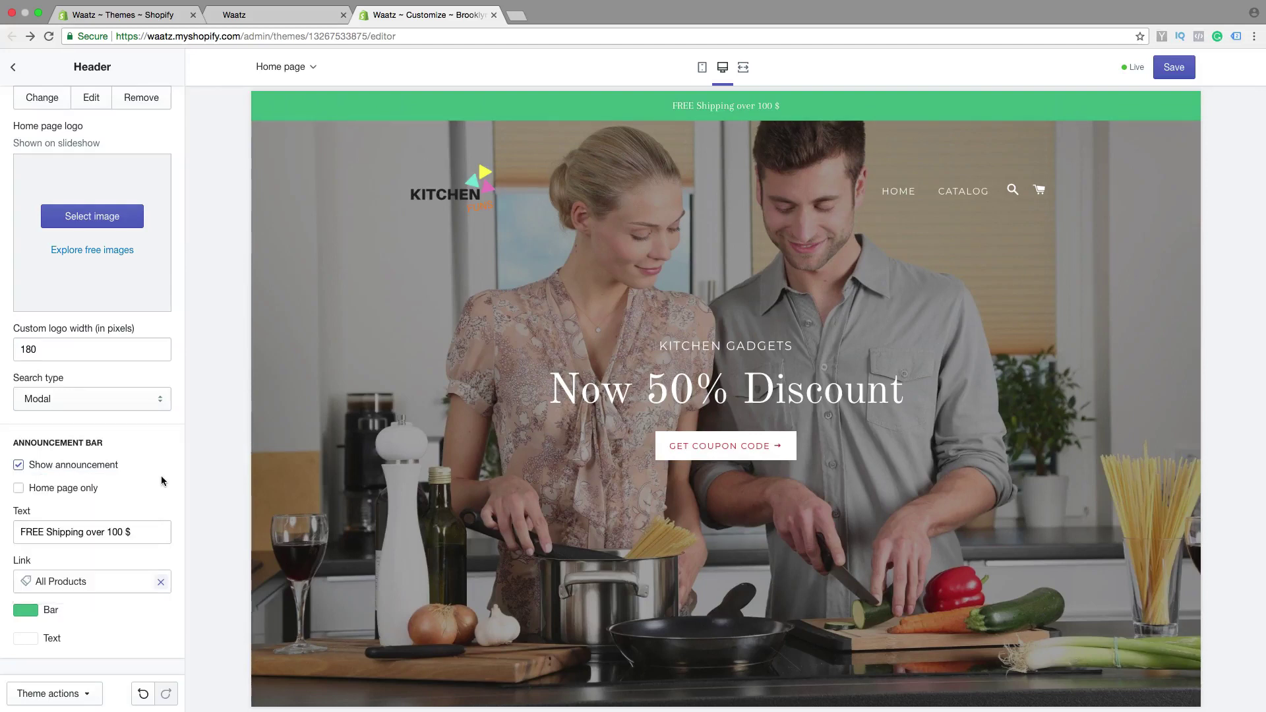
{"action": "left_click", "coordinate": [28, 640]}
{"action": "left_click", "coordinate": [50, 586]}
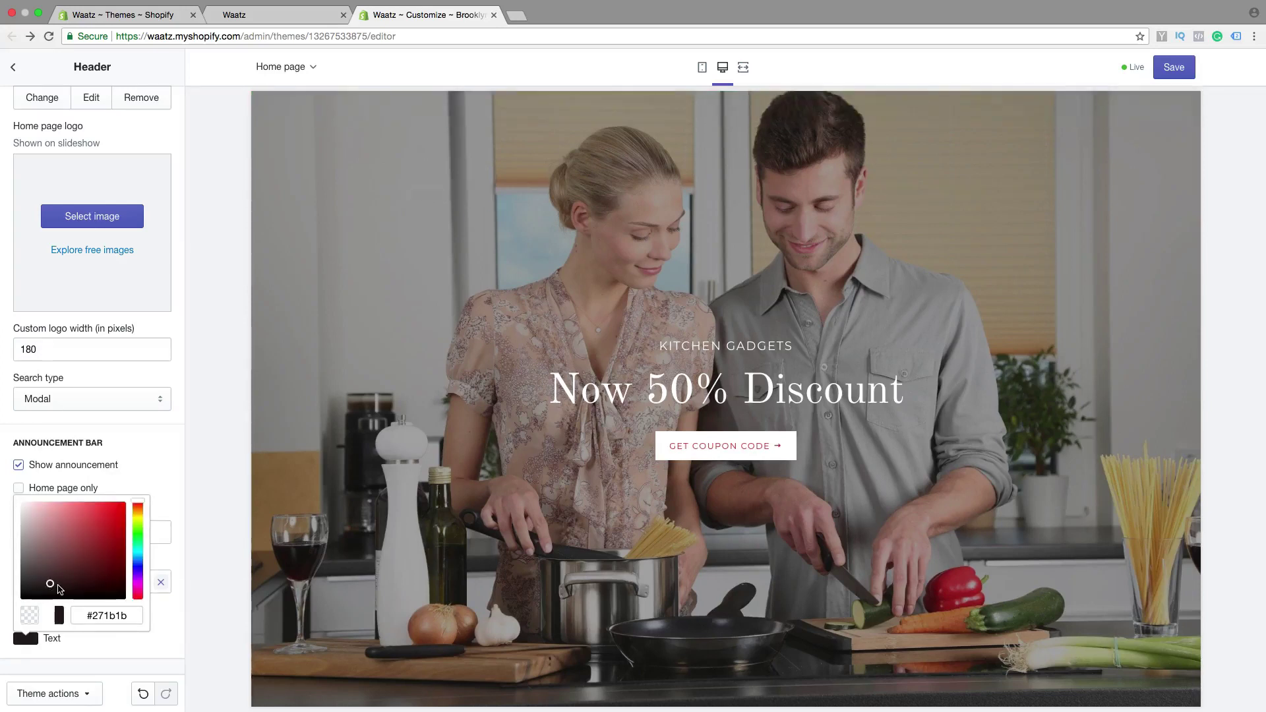
Change the announcement text colour to a saturated blue, #3314cb.
{"action": "left_click", "coordinate": [138, 571]}
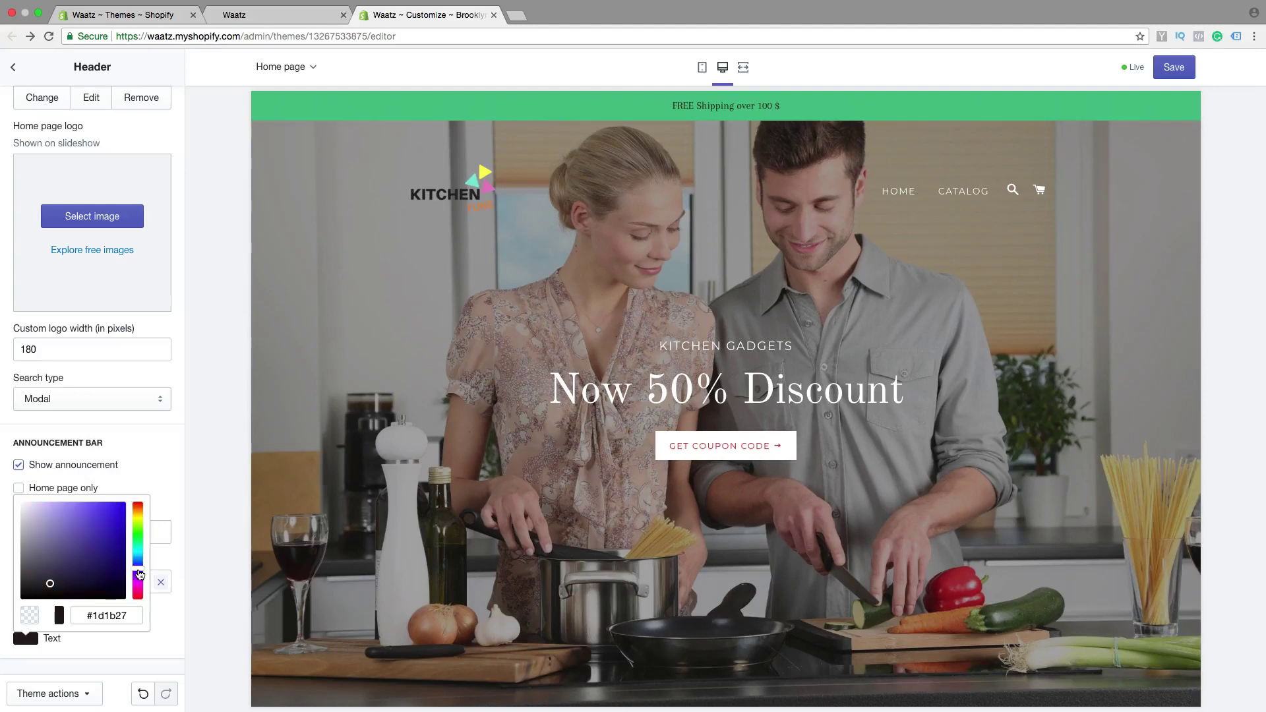
{"action": "left_click", "coordinate": [114, 521]}
{"action": "left_click", "coordinate": [169, 502]}
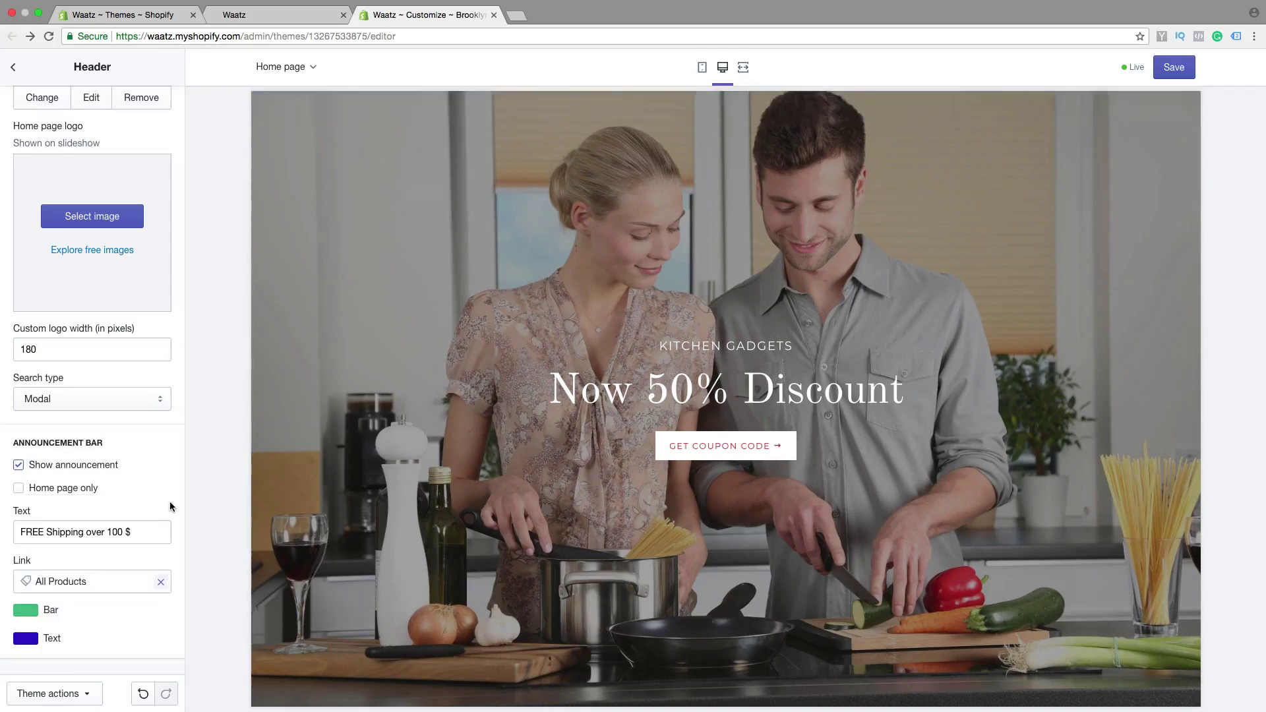
Set the bar colour to black #010101 and the text to white #ffffff, then save.
{"action": "left_click", "coordinate": [30, 614]}
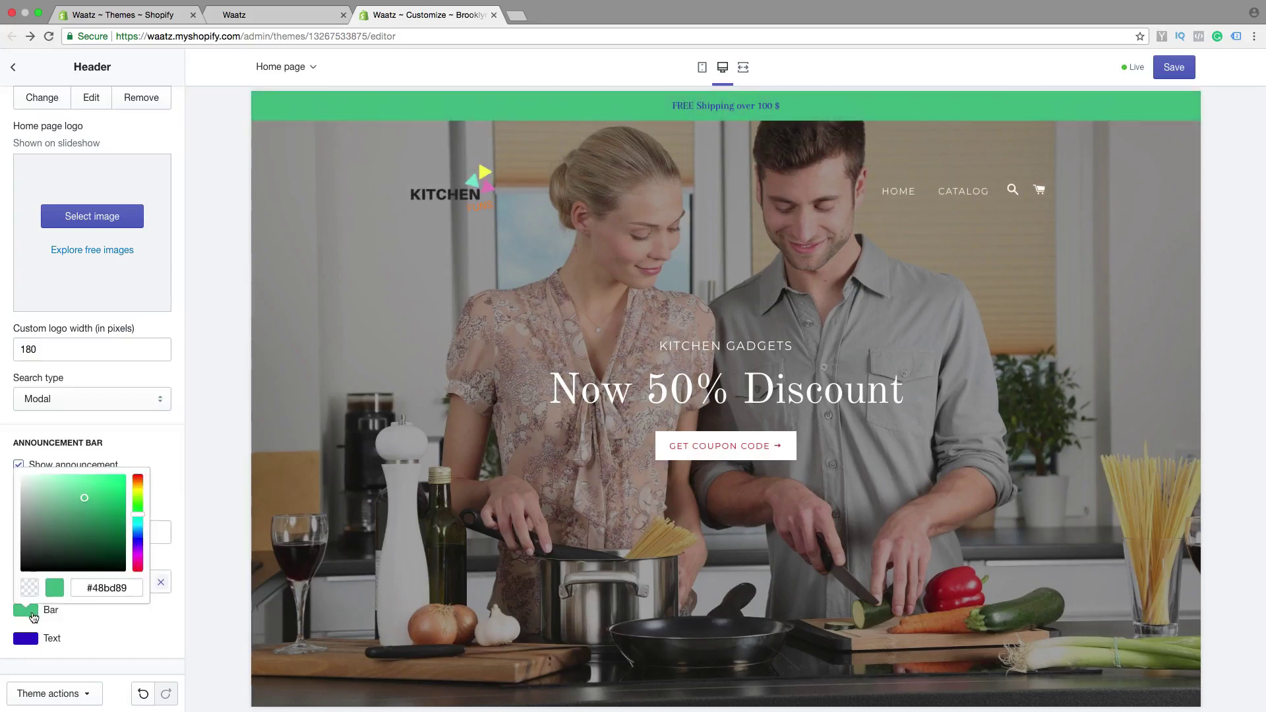
{"action": "left_click", "coordinate": [21, 570]}
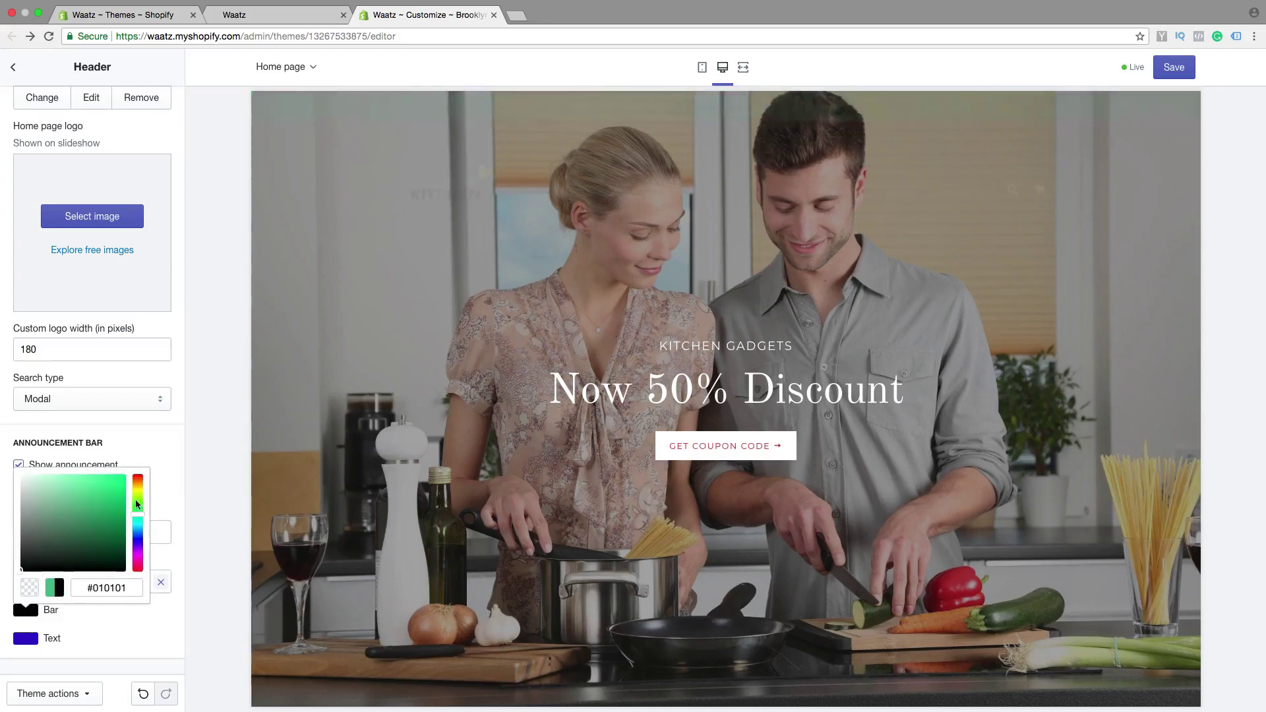
{"action": "left_click", "coordinate": [161, 491]}
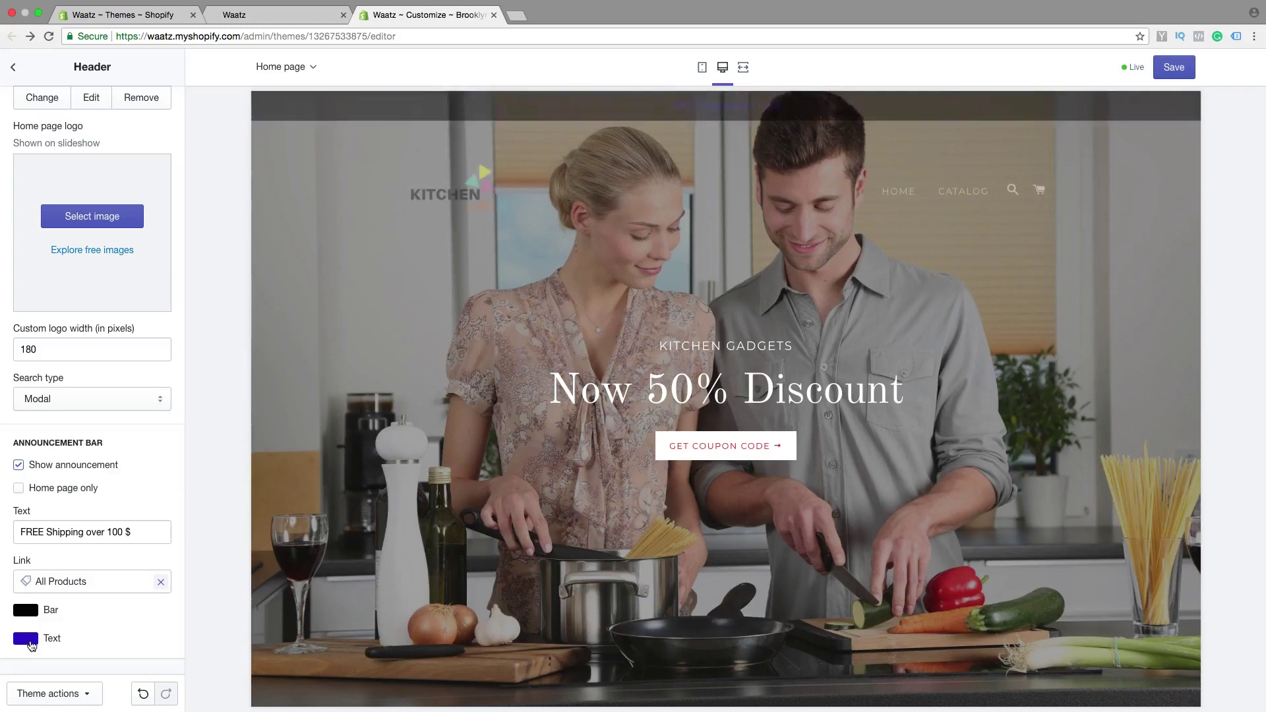
{"action": "left_click", "coordinate": [30, 643]}
{"action": "left_click", "coordinate": [91, 568]}
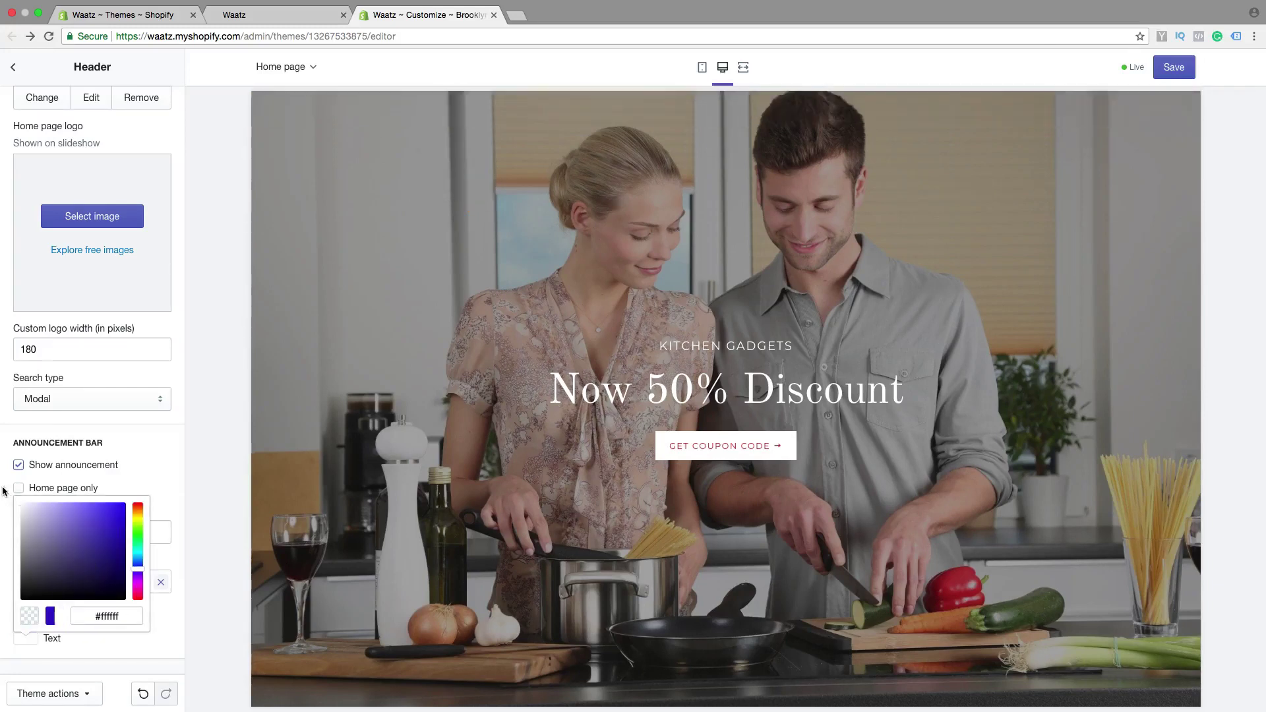
{"action": "left_click", "coordinate": [4, 492]}
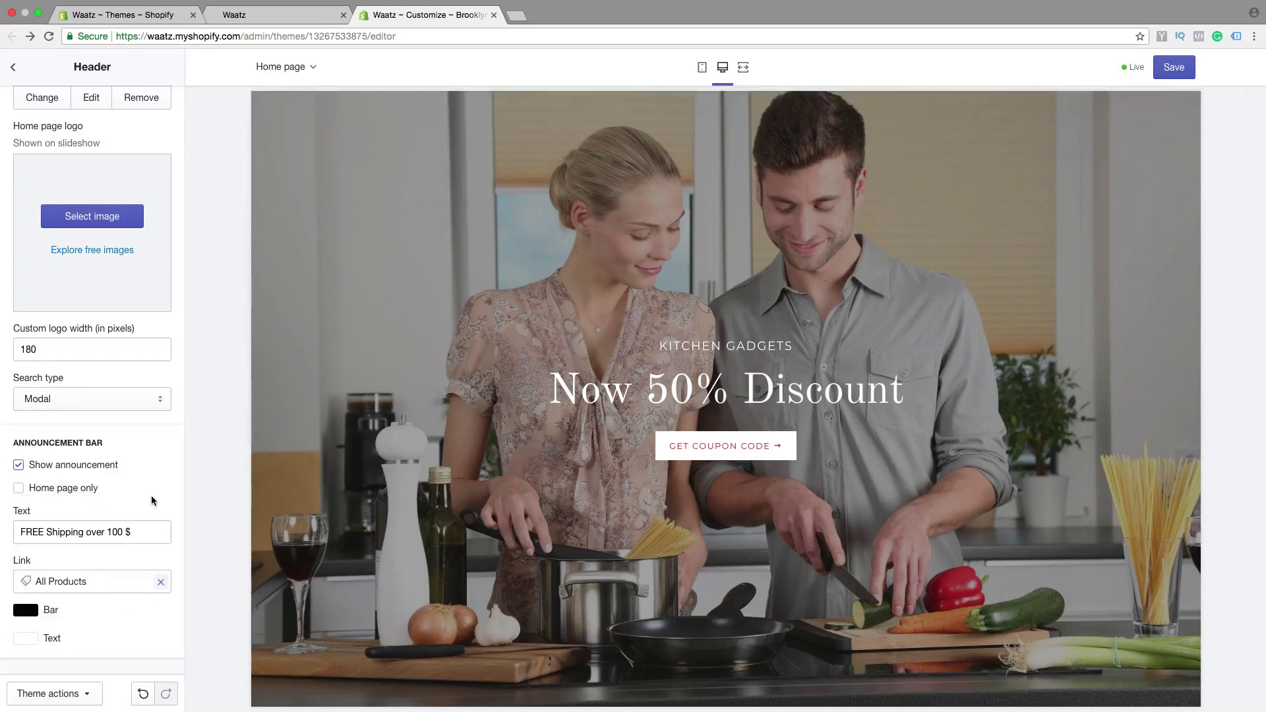
{"action": "scroll", "coordinate": [113, 596], "scroll_direction": "up", "scroll_amount": 1}
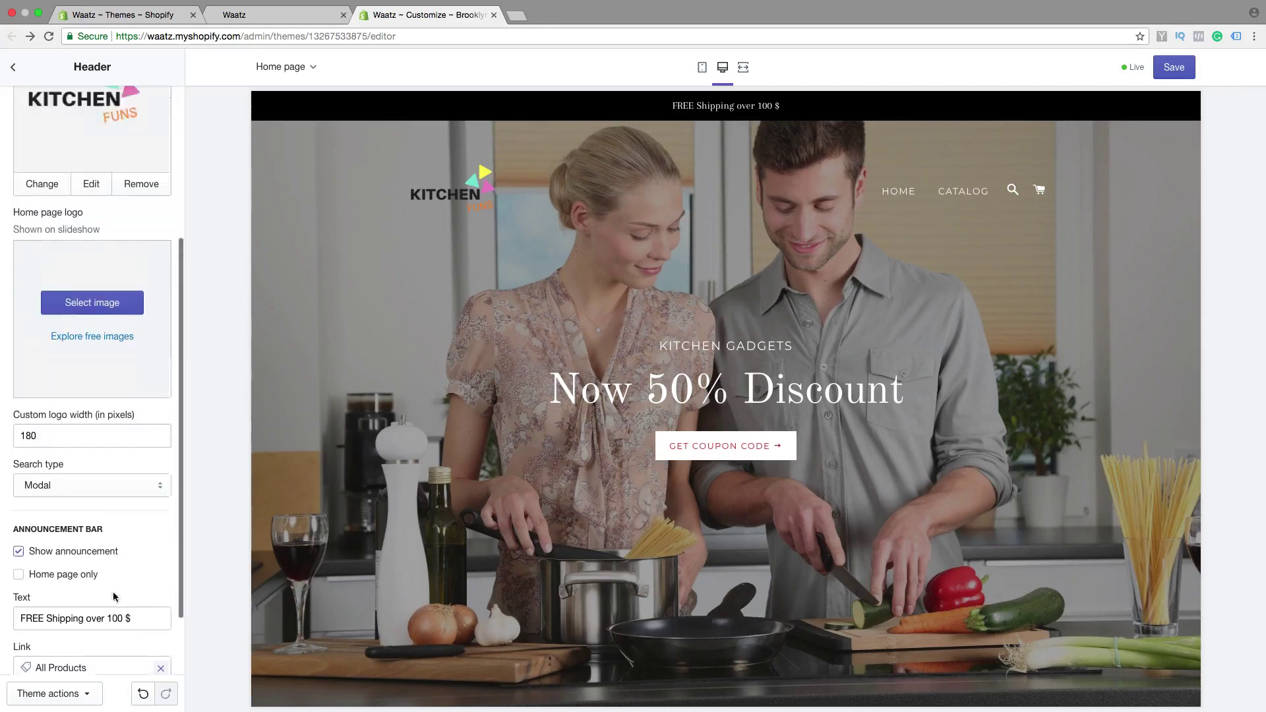
{"action": "scroll", "coordinate": [113, 597], "scroll_direction": "down", "scroll_amount": 1}
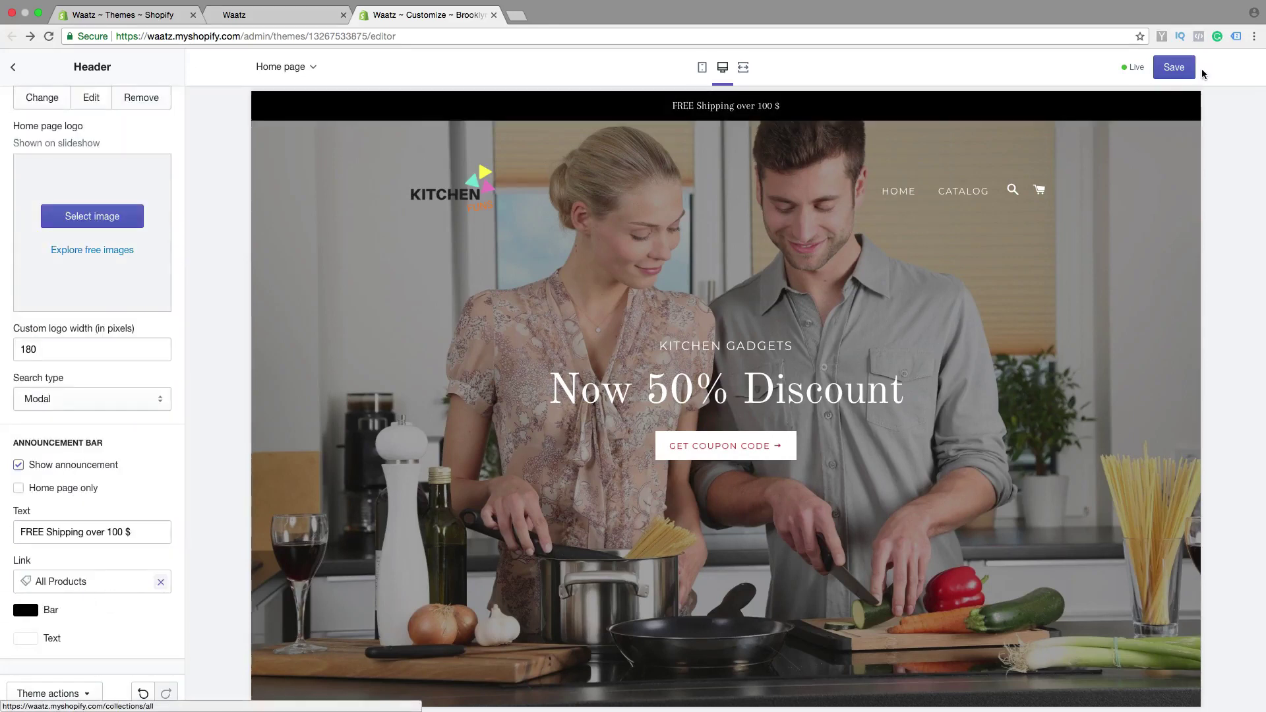
{"action": "left_click", "coordinate": [1174, 69]}
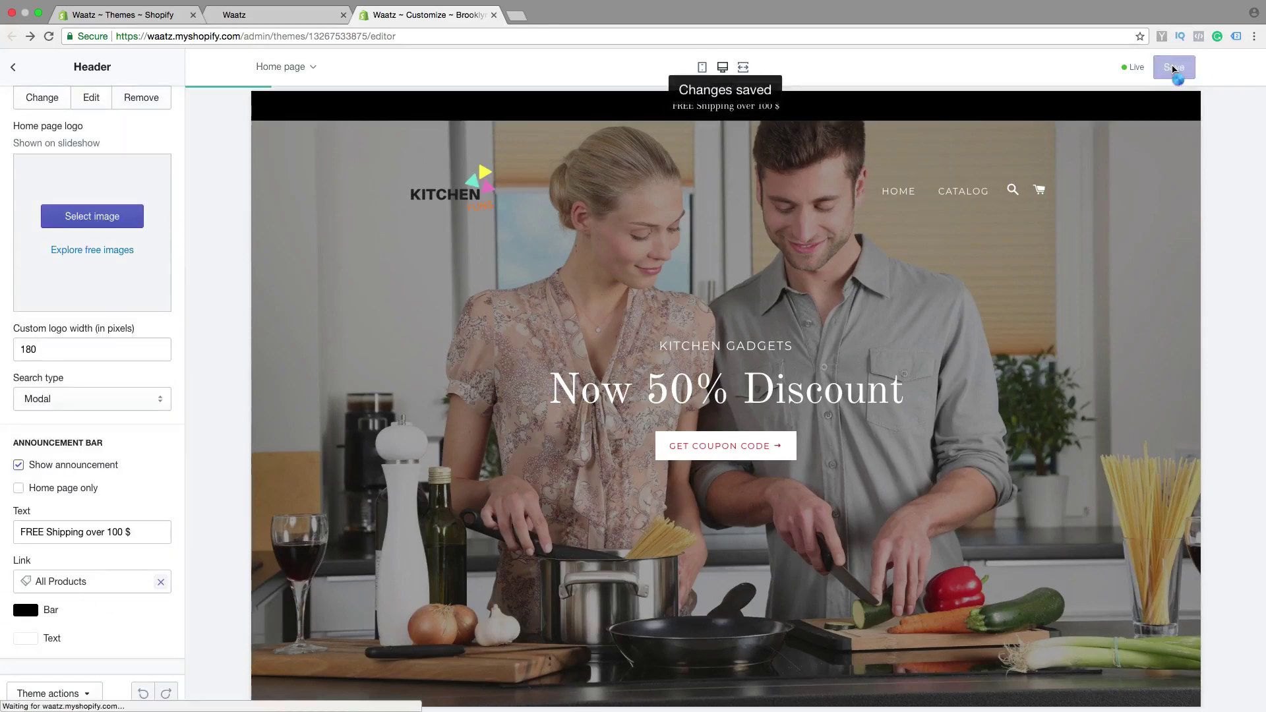